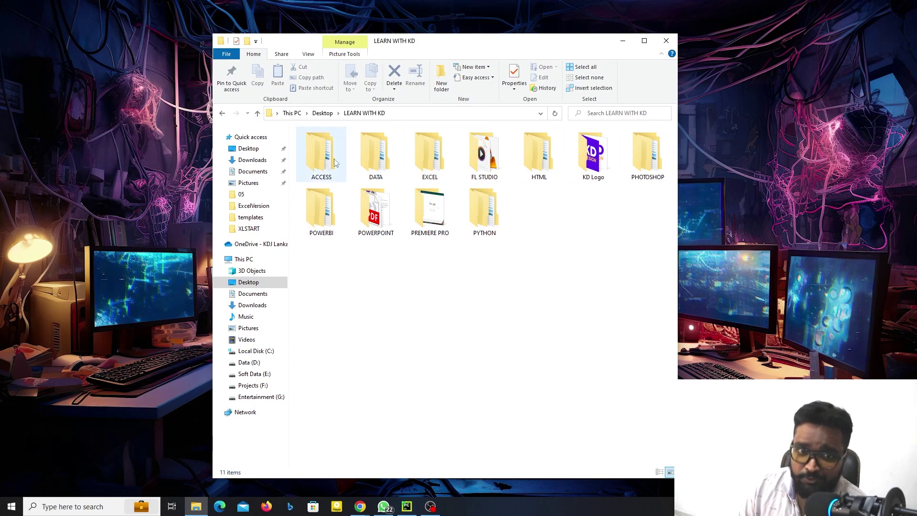
Step: Create a new folder named 03 inside the EXCEL folder and open it
double_click(422, 145)
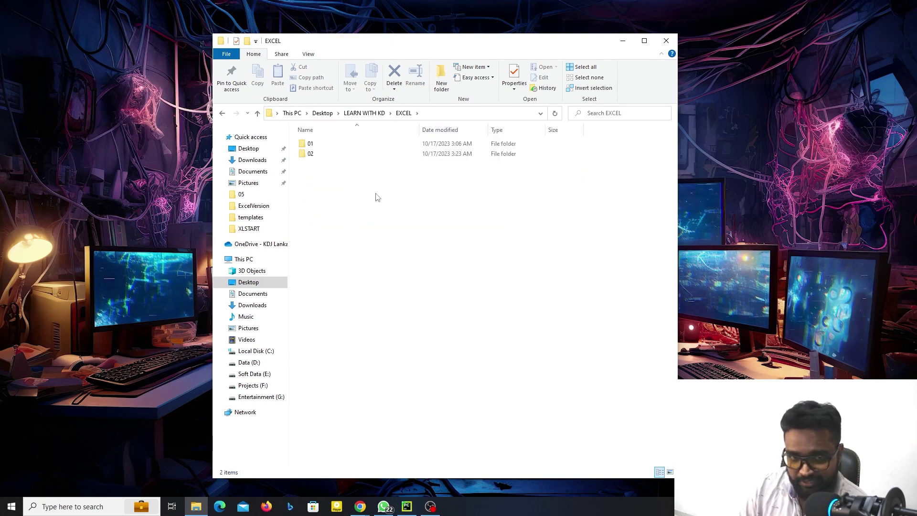
left_click(443, 72)
type("03")
key("Return")
double_click(346, 164)
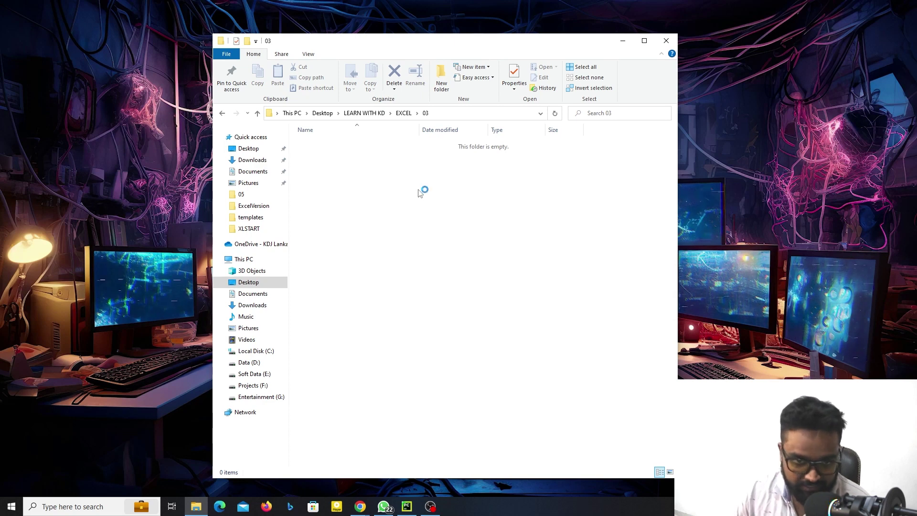
Step: Create a new blank Excel workbook with the default name in 03 and open it
right_click(386, 190)
mouse_move(439, 364)
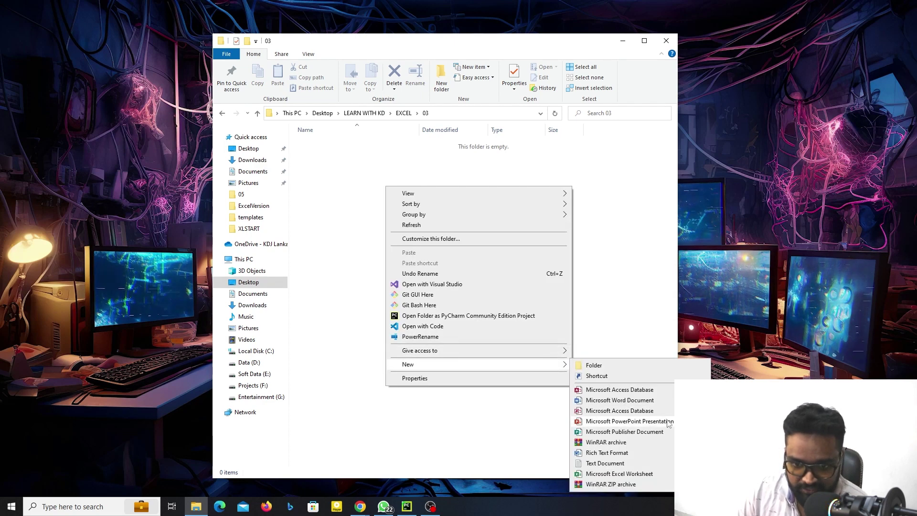
left_click(619, 473)
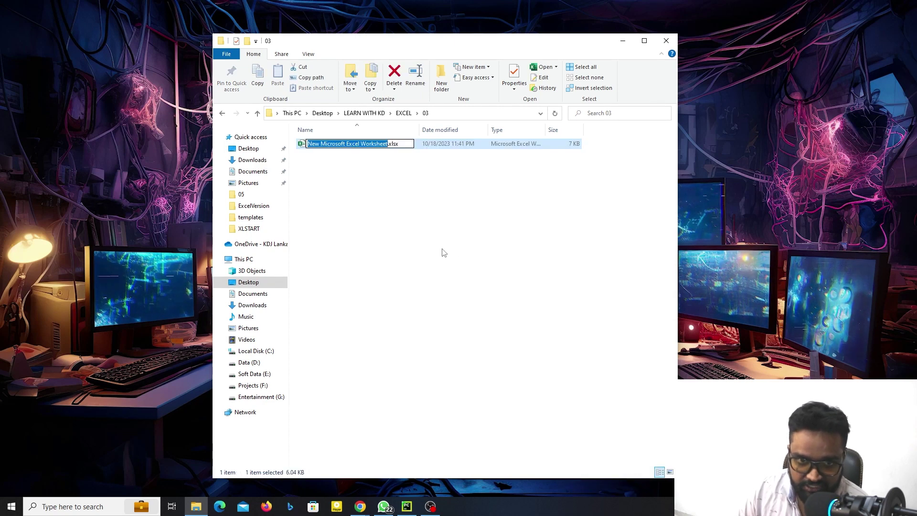
key("Return")
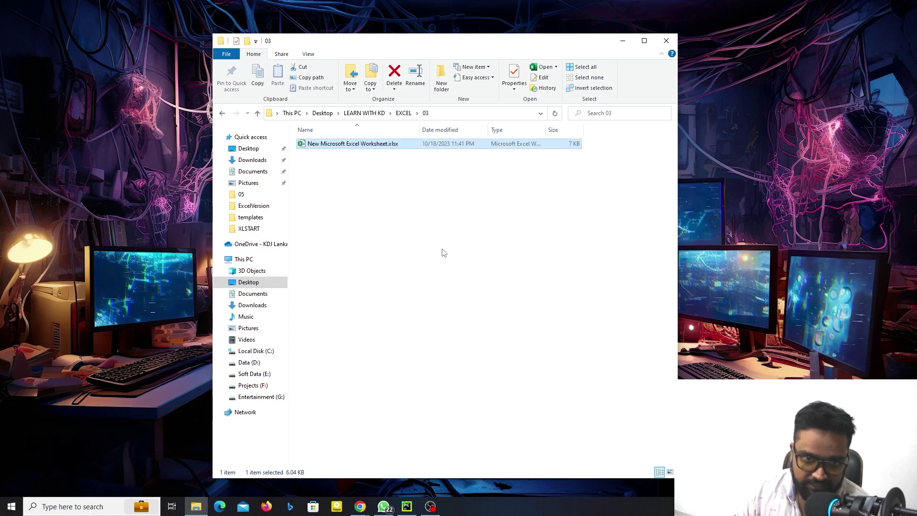
key("Return")
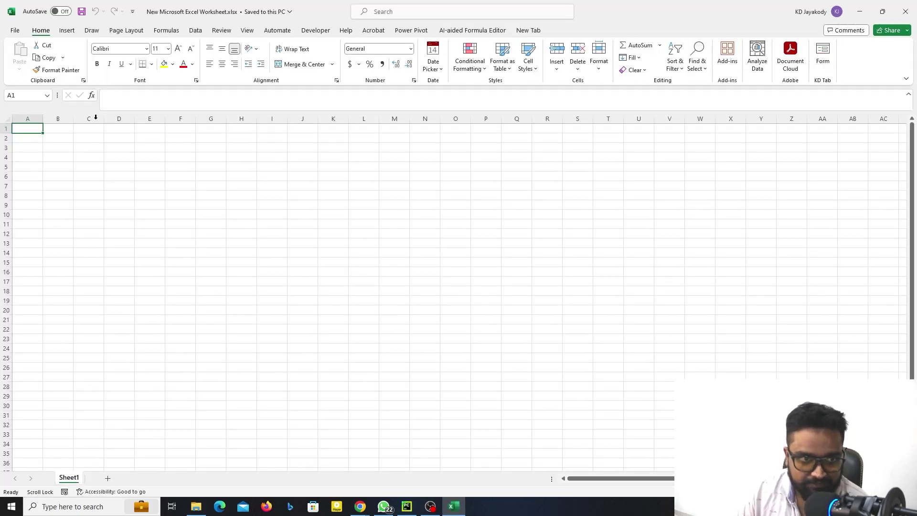
Step: Save the workbook as EX01 with type Excel Macro-Enabled Workbook (*.xlsm)
left_click(16, 31)
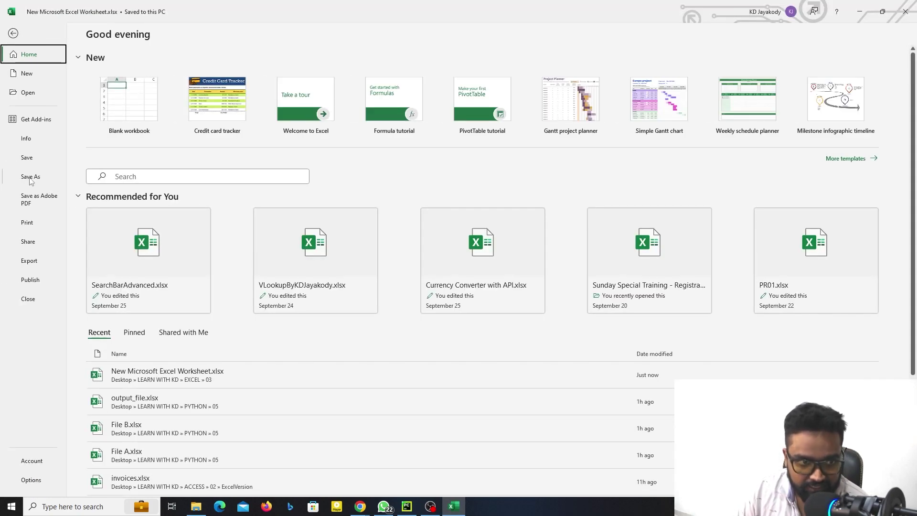
left_click(32, 179)
left_click(126, 227)
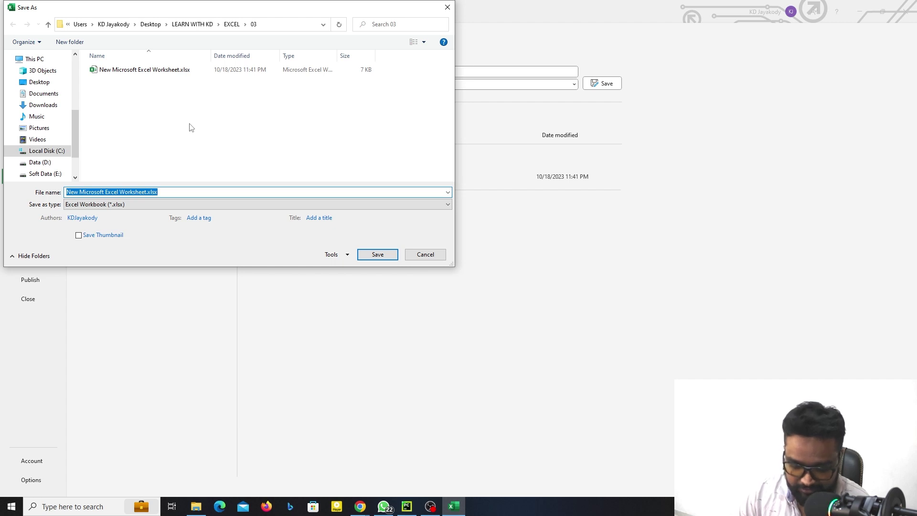
type("NewWork")
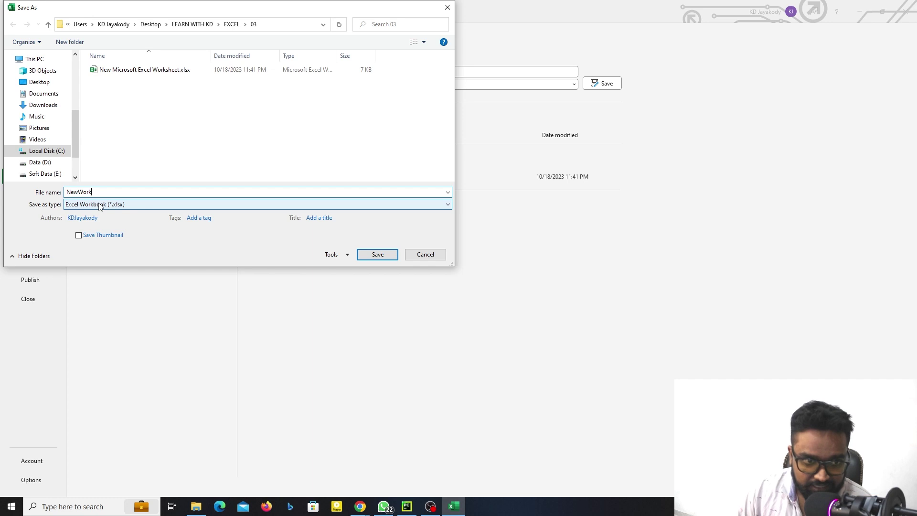
double_click(79, 192)
type("EX01")
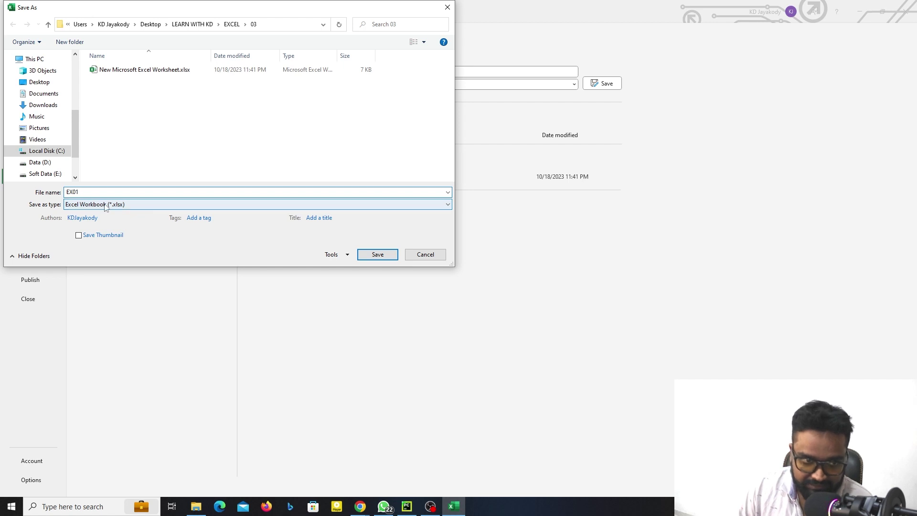
left_click(79, 204)
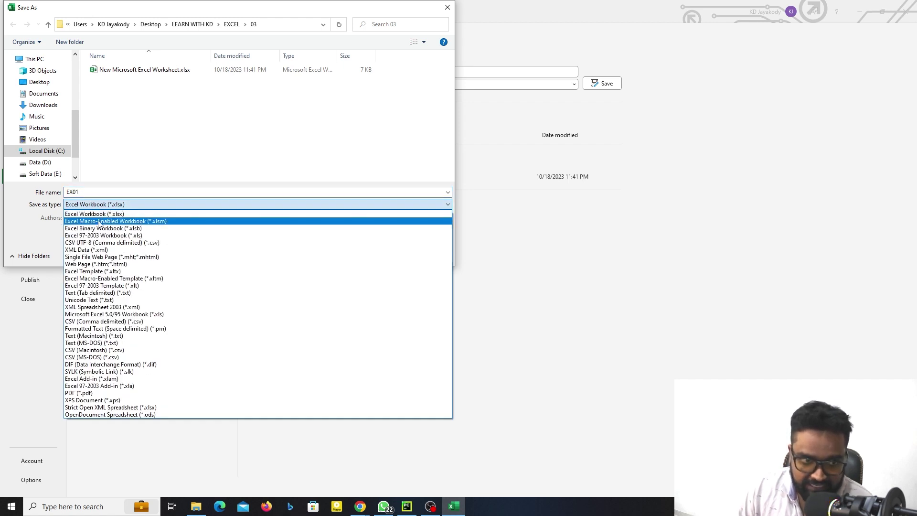
left_click(99, 222)
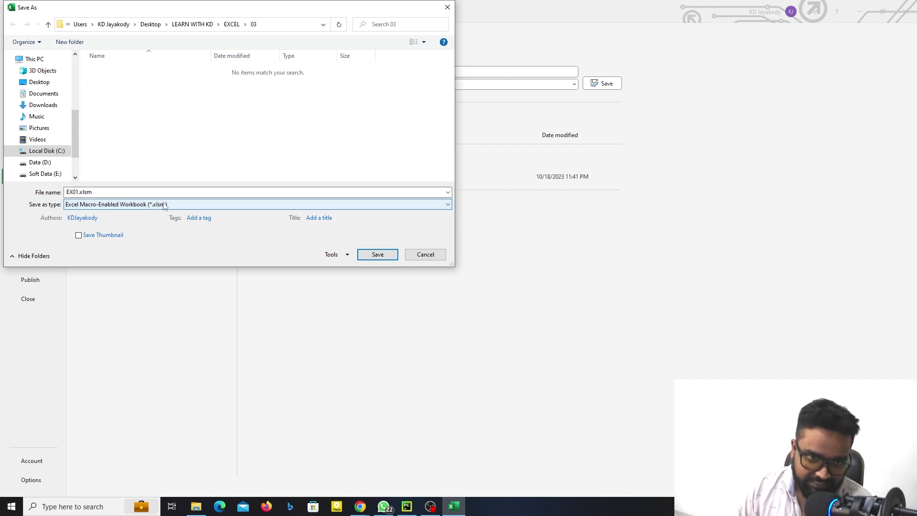
left_click(377, 255)
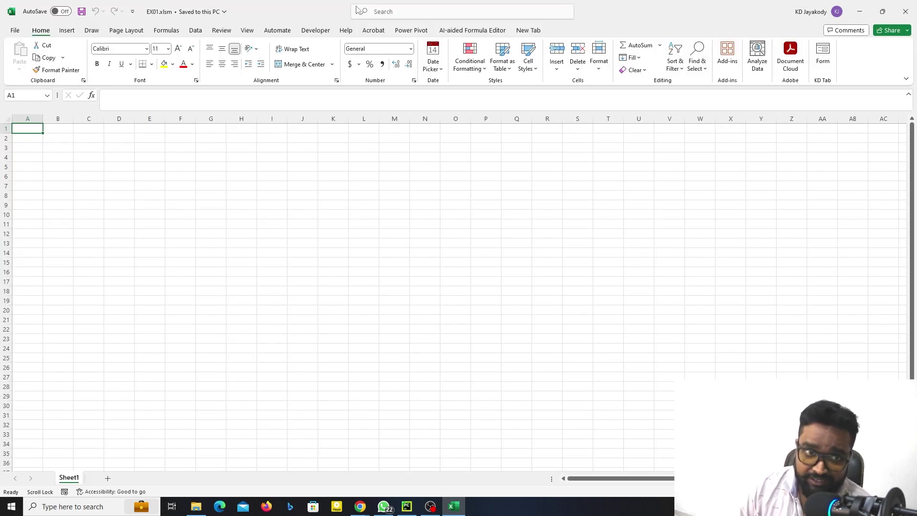
Step: Delete the leftover New Microsoft Excel Worksheet.xlsx from folder 03
double_click(595, 9)
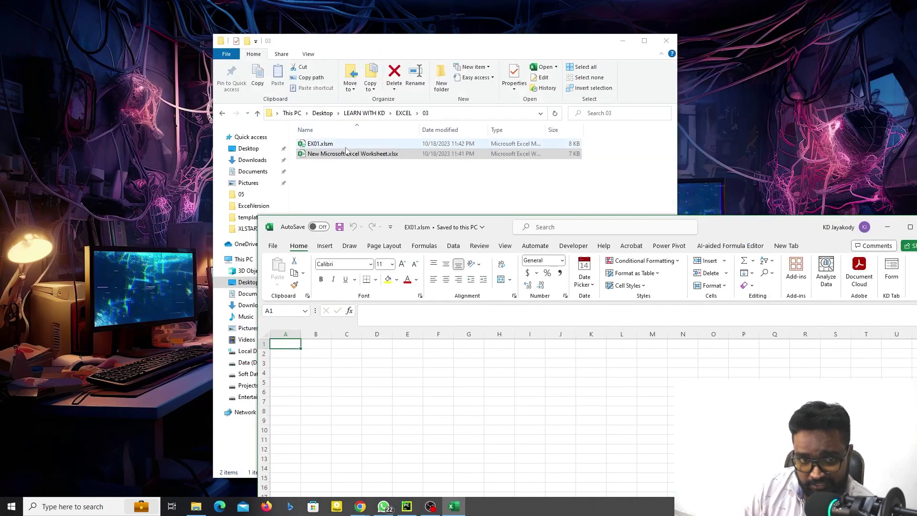
left_click(349, 153)
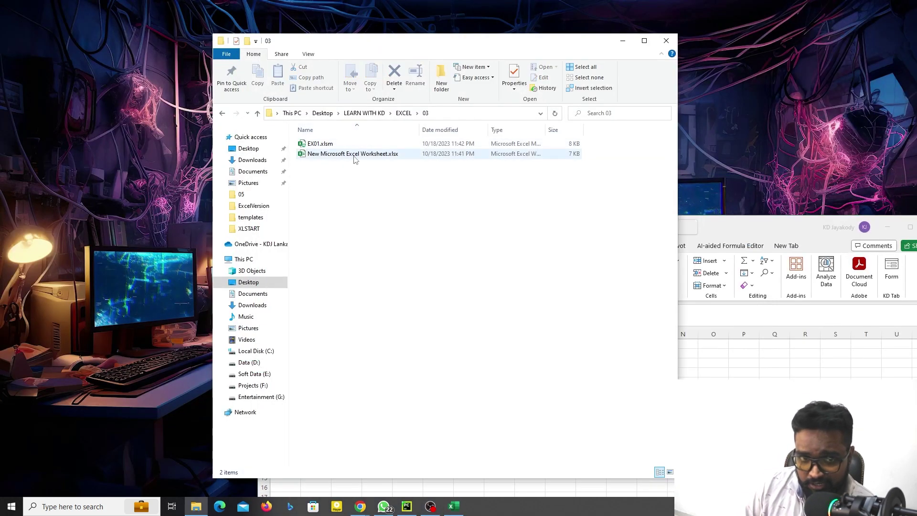
key("Delete")
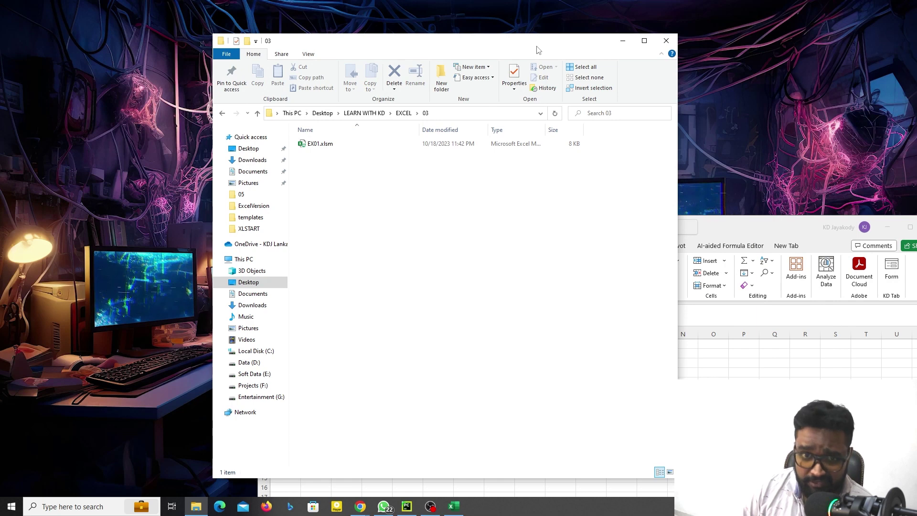
Step: Rearrange the windows and maximize Excel with EX01.xlsm showing
left_click_drag(547, 40, 441, 16)
left_click(780, 230)
left_click_drag(780, 230, 753, 187)
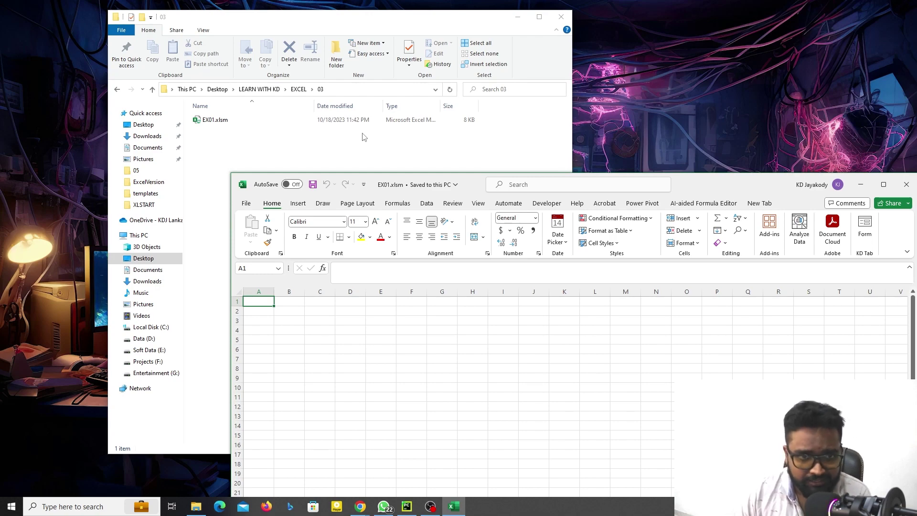
double_click(708, 185)
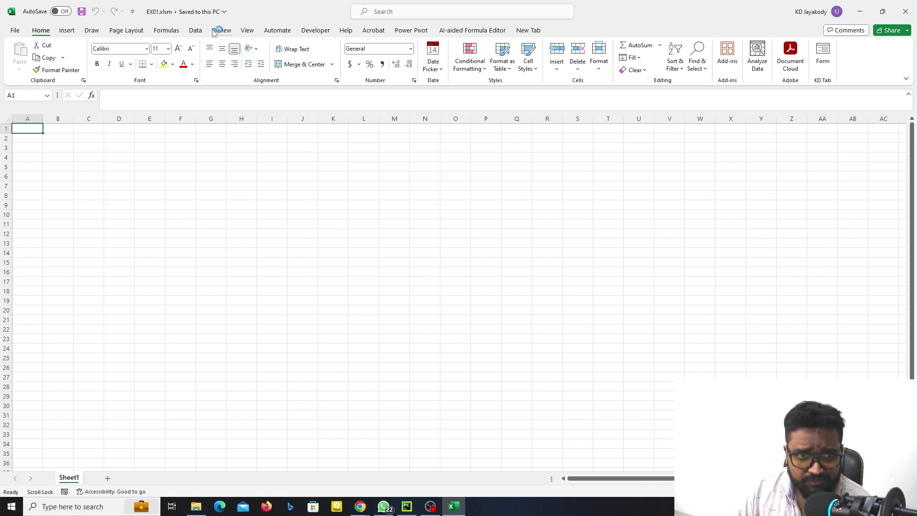
Step: Start recording a macro named HelloMyMacro in This Workbook, with a keyboard shortcut
left_click(310, 31)
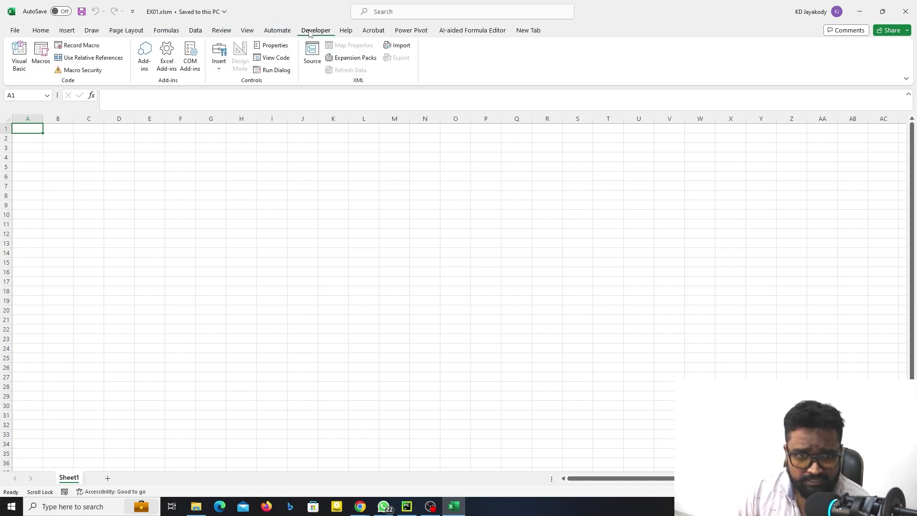
left_click(78, 46)
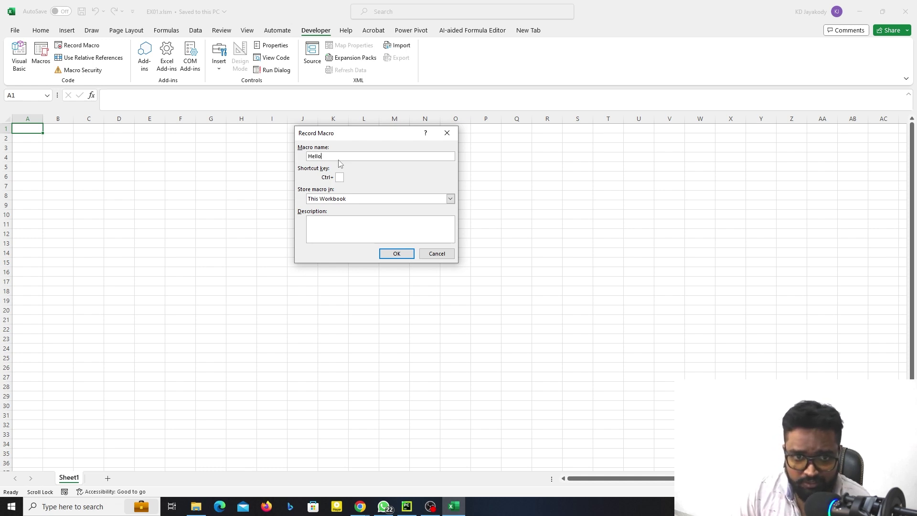
type("HelloMyMacro")
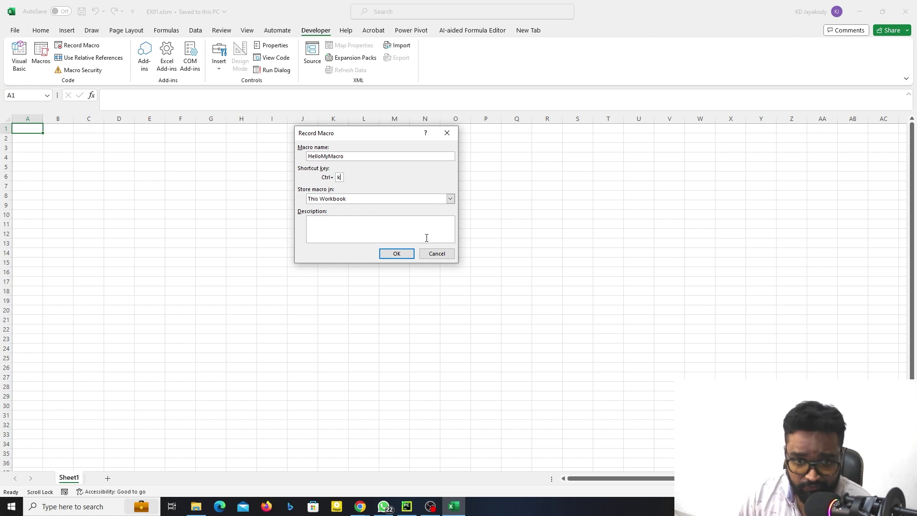
left_click(412, 255)
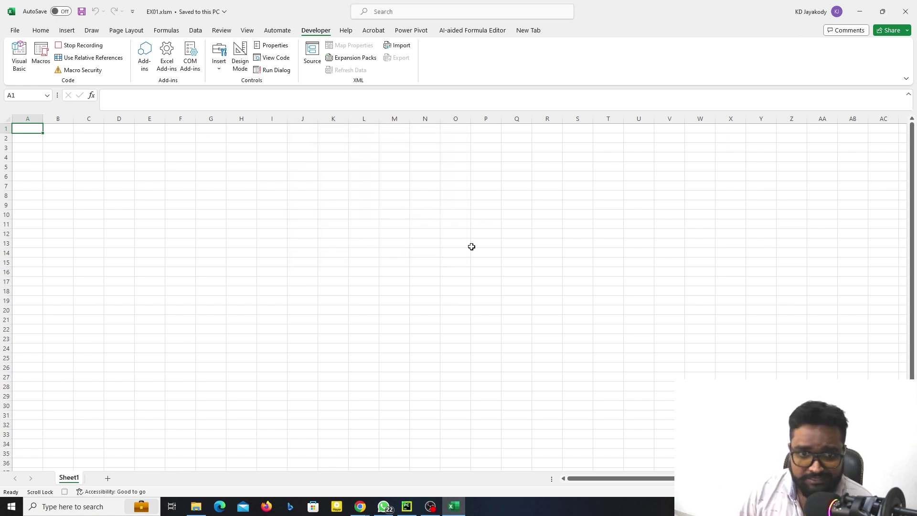
Step: Enter 20 in G7, 40 in I9, 60 in I19 and 80 in P22
left_click(200, 185)
type("20")
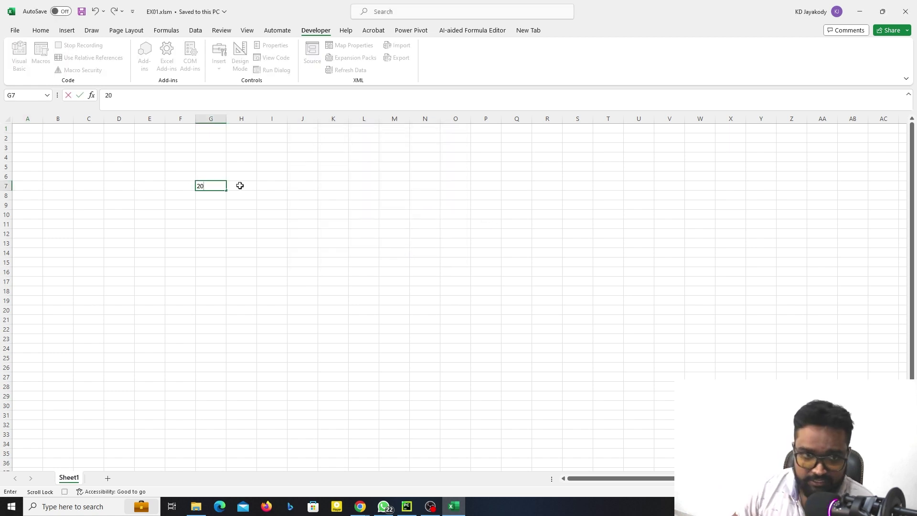
left_click_drag(273, 200, 274, 213)
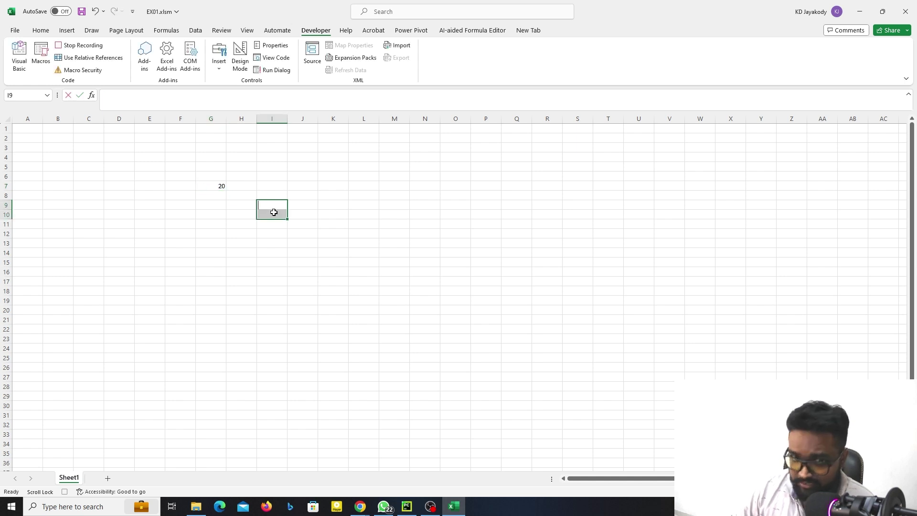
type("40")
key("Return")
left_click(332, 260)
left_click(268, 297)
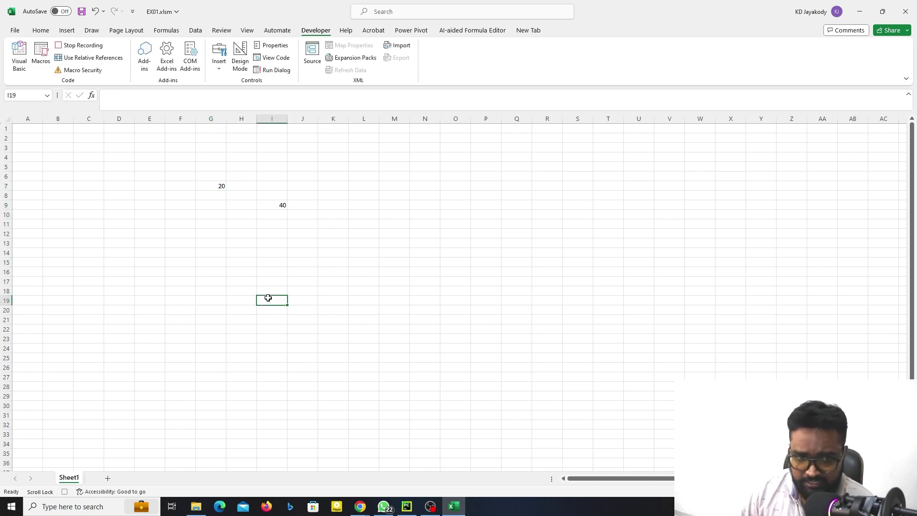
type("6")
key("Return")
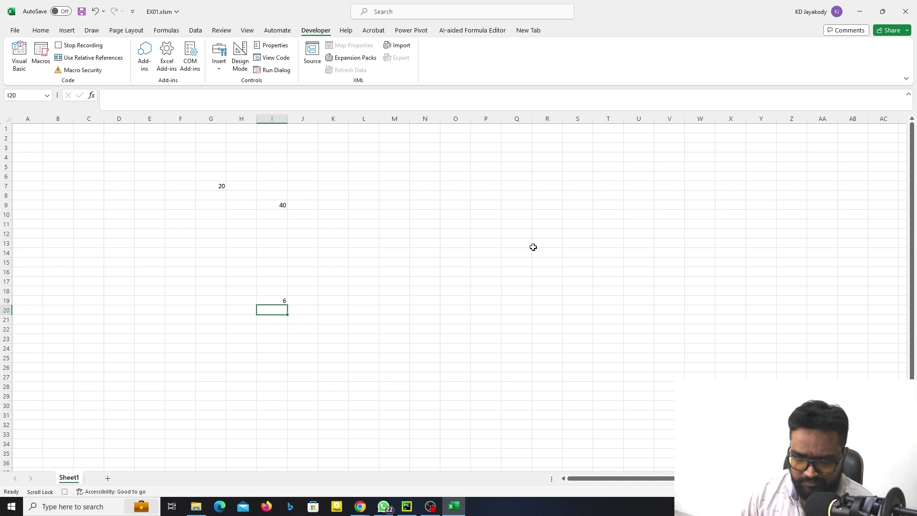
left_click(266, 299)
type("60")
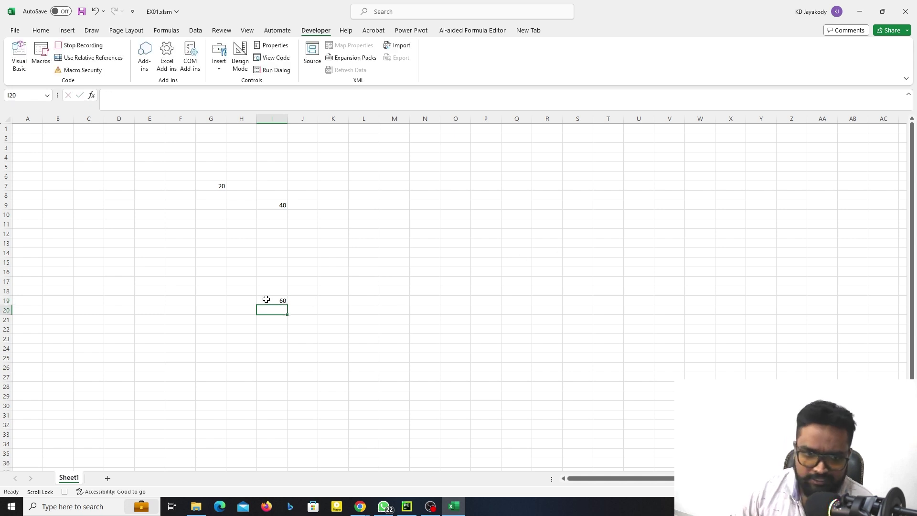
left_click(481, 331)
type("80")
key("Return")
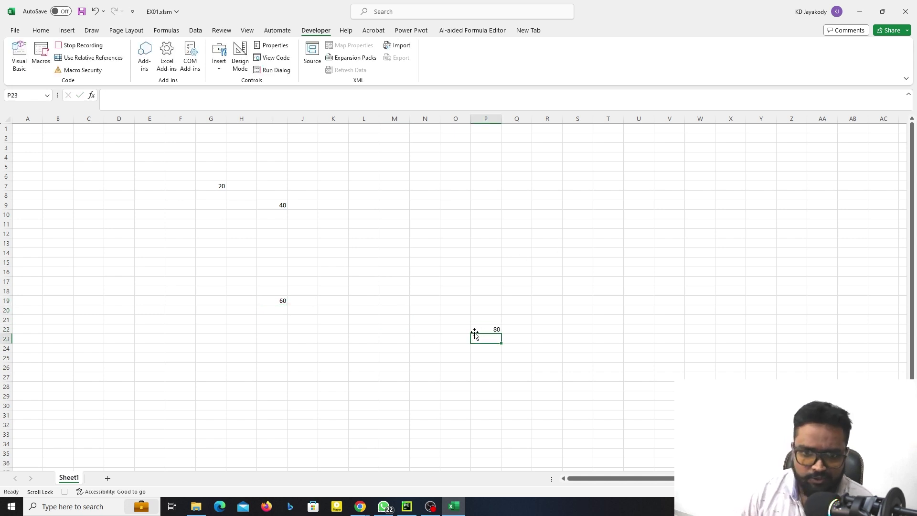
Step: Apply All Borders to the G7:P22 range
left_click_drag(216, 187, 508, 359)
left_click(389, 371)
left_click_drag(211, 189, 483, 327)
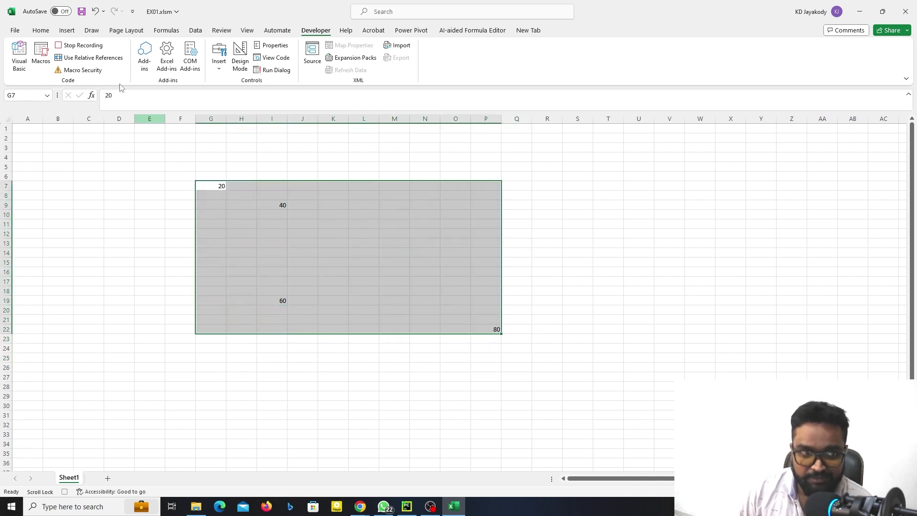
left_click(40, 30)
left_click(149, 64)
left_click(170, 159)
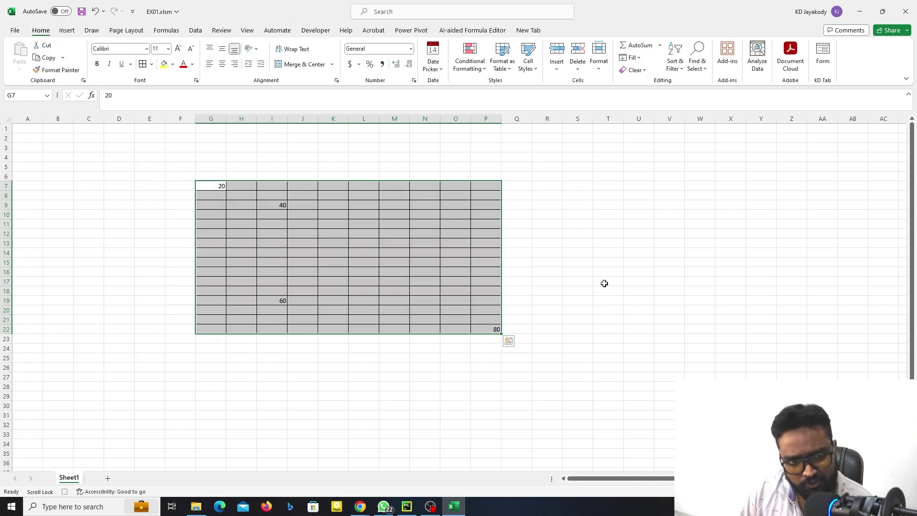
left_click(639, 290)
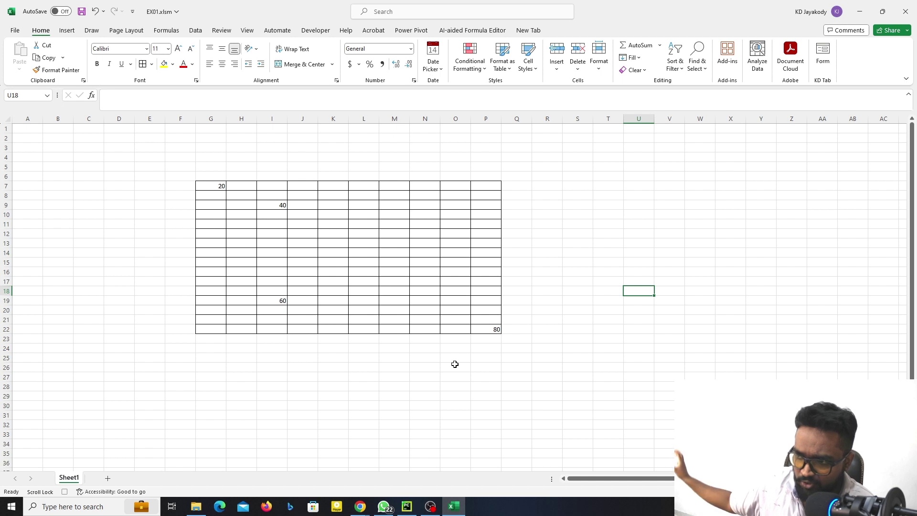
left_click(356, 278)
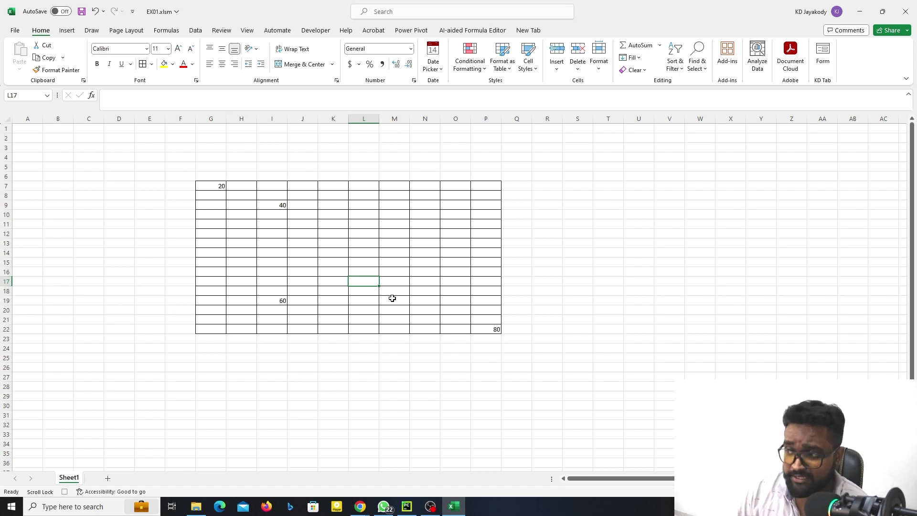
left_click(310, 31)
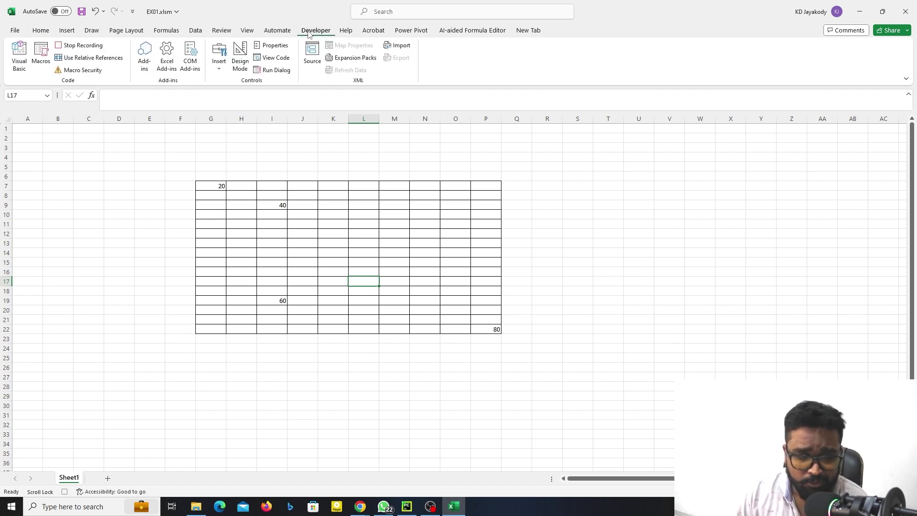
Step: Stop recording and open HelloMyMacro's code in the Visual Basic editor
left_click(81, 45)
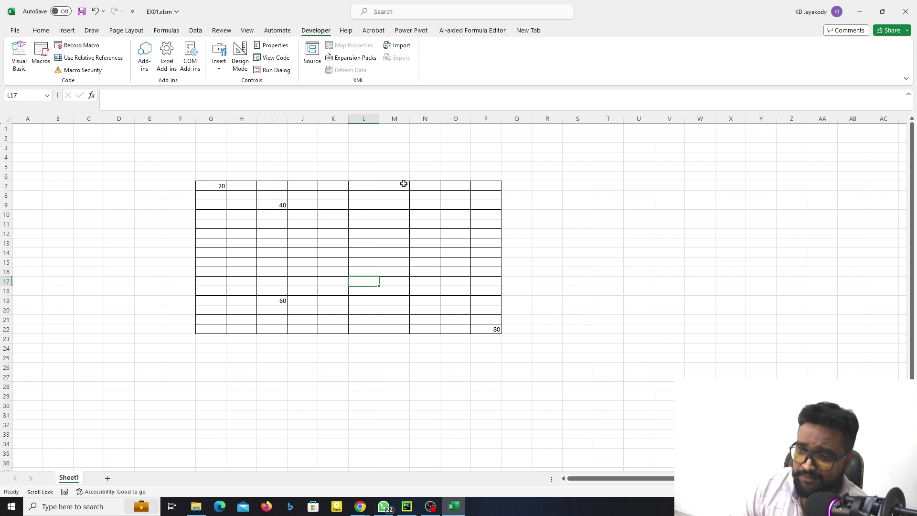
left_click(41, 57)
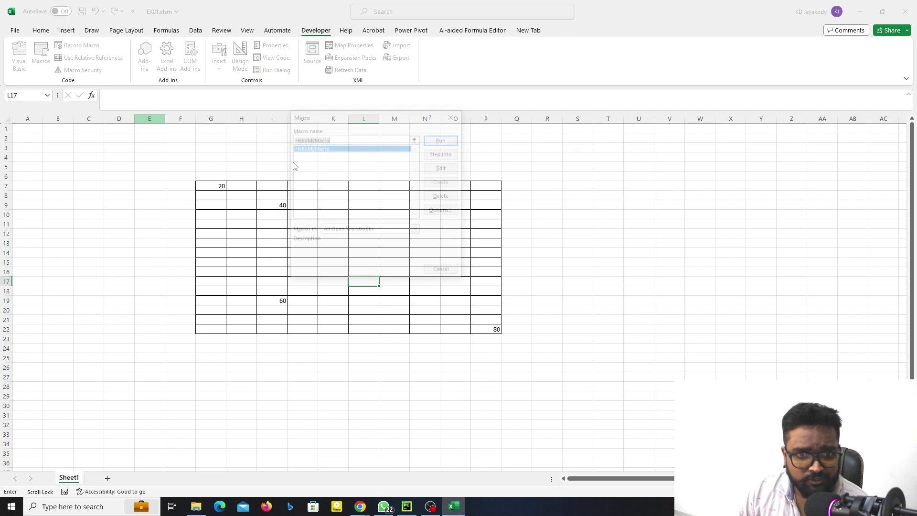
left_click(341, 149)
left_click(444, 167)
Step: Review the recorded HelloMyMacro code in Module1, then close the editor
left_click_drag(309, 167, 312, 101)
scroll(251, 273, "down", 6)
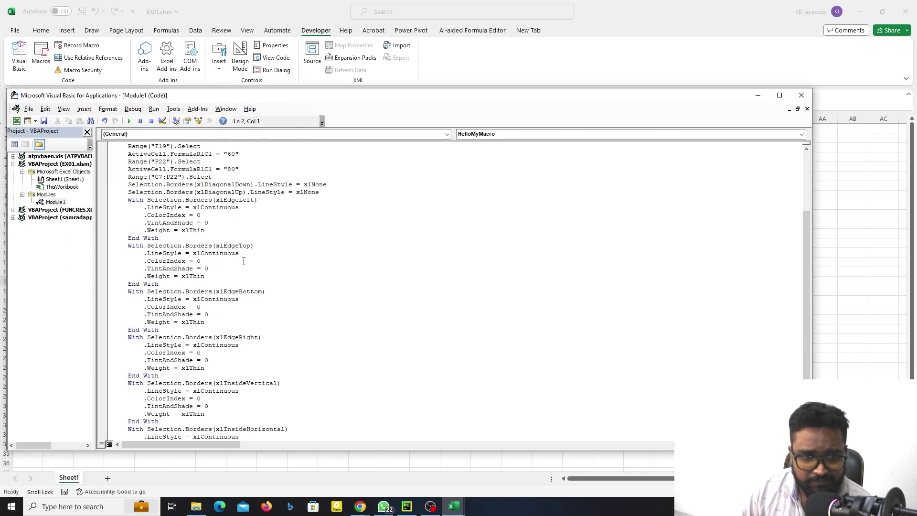
left_click_drag(262, 341, 281, 309)
scroll(274, 297, "up", 6)
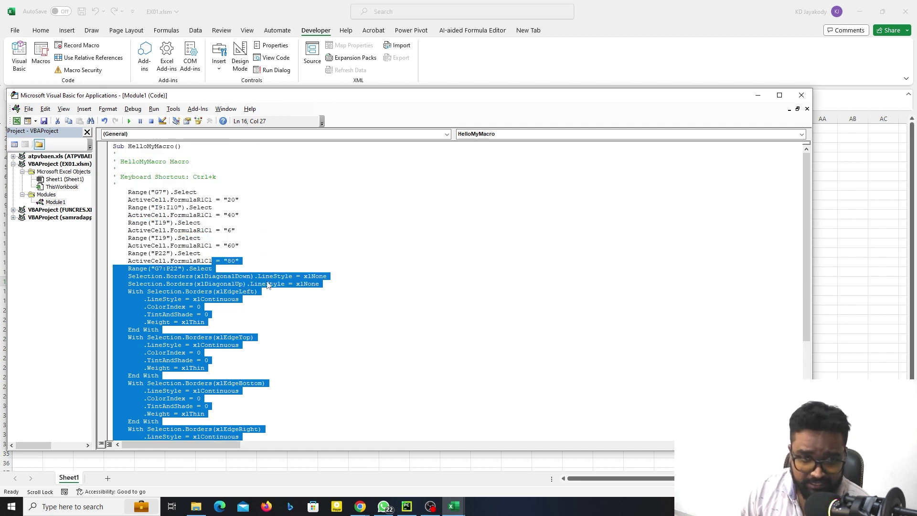
left_click(217, 216)
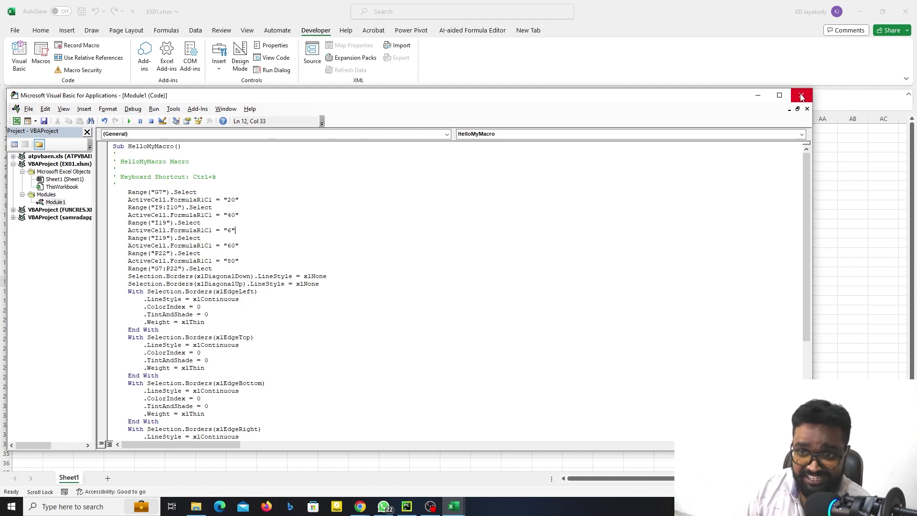
left_click(802, 96)
Step: Add Sheet2 and run HelloMyMacro there to recreate the bordered 20/40/60/80 grid
left_click(332, 185)
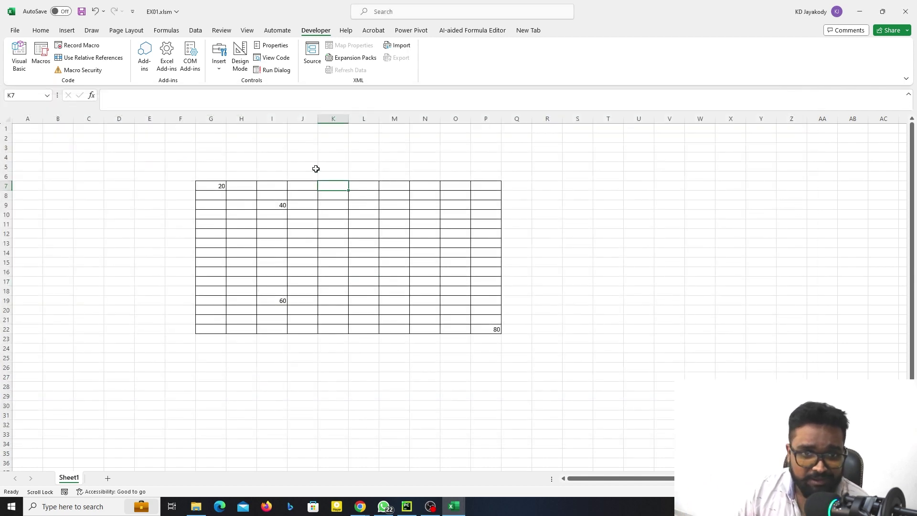
left_click(107, 478)
key("ctrl+shift+a")
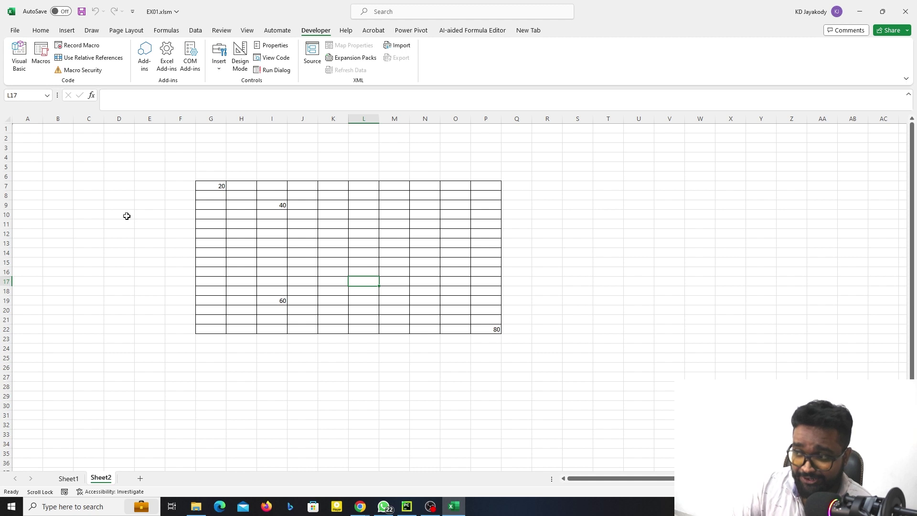
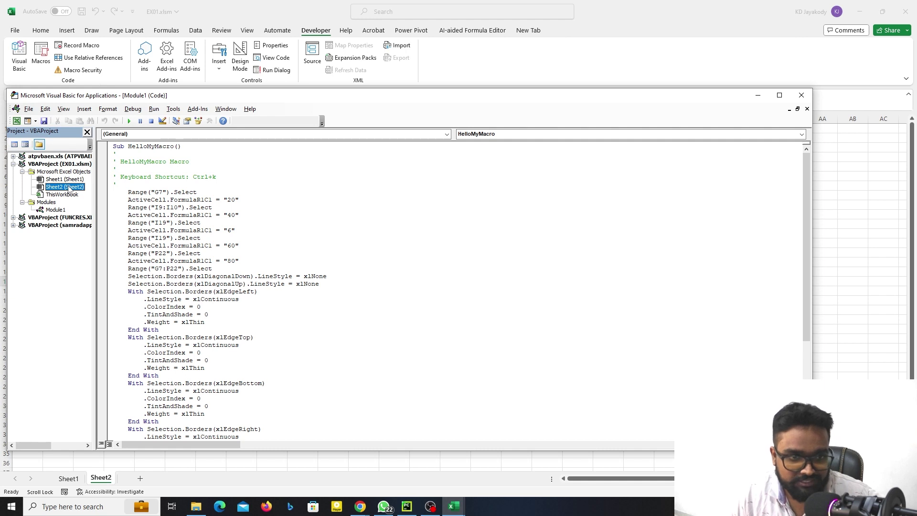
Step: Bring up the VBAProject (EX01.xlsm) context menu from Microsoft Excel Objects in the Project Explorer
right_click(69, 189)
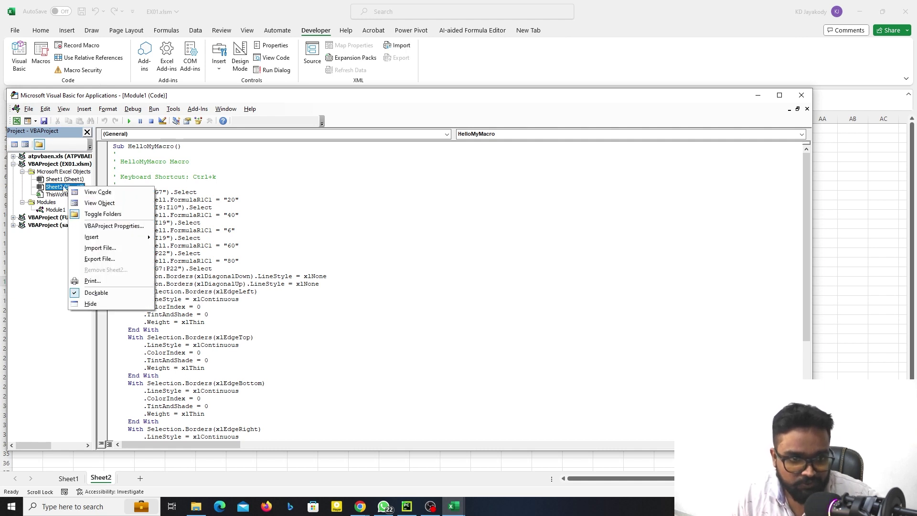
left_click(116, 229)
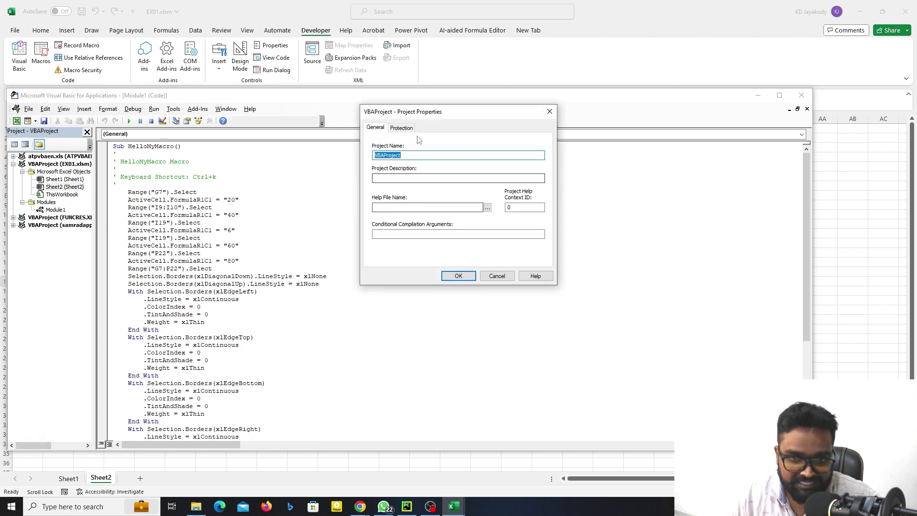
left_click(549, 111)
right_click(70, 187)
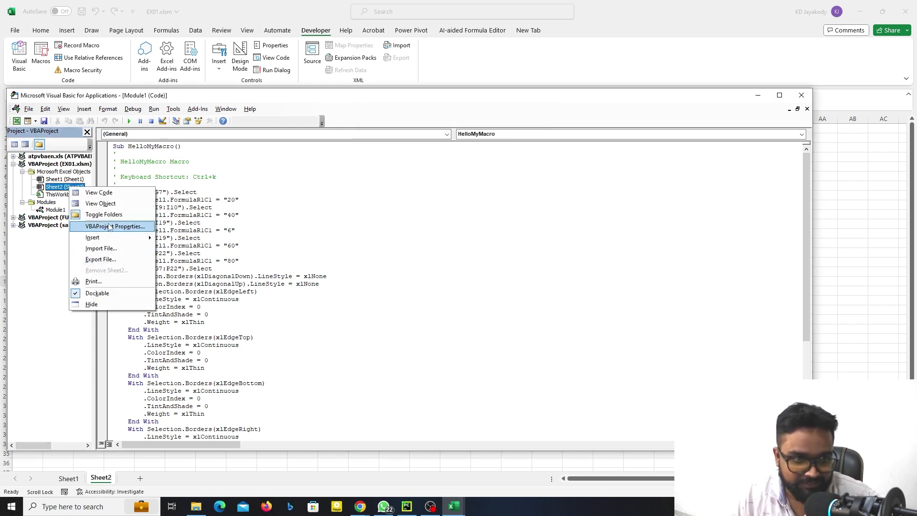
left_click(72, 173)
right_click(72, 173)
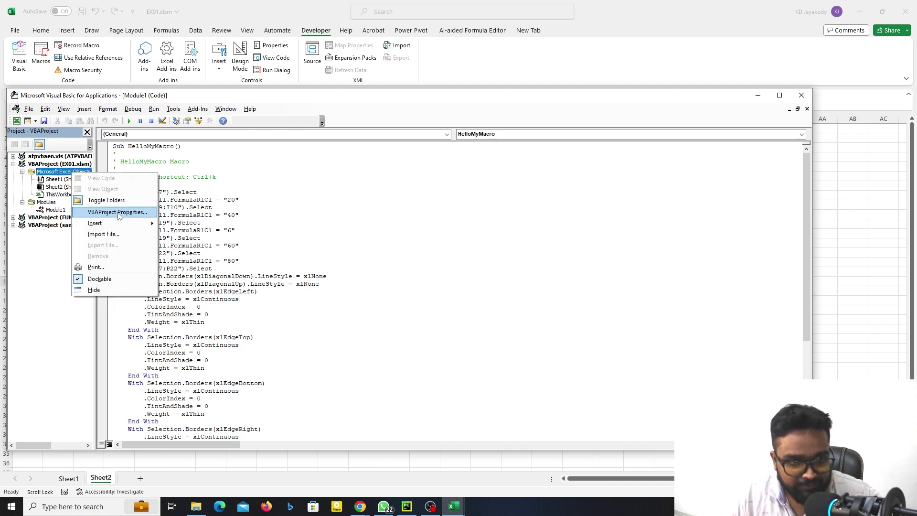
right_click(57, 173)
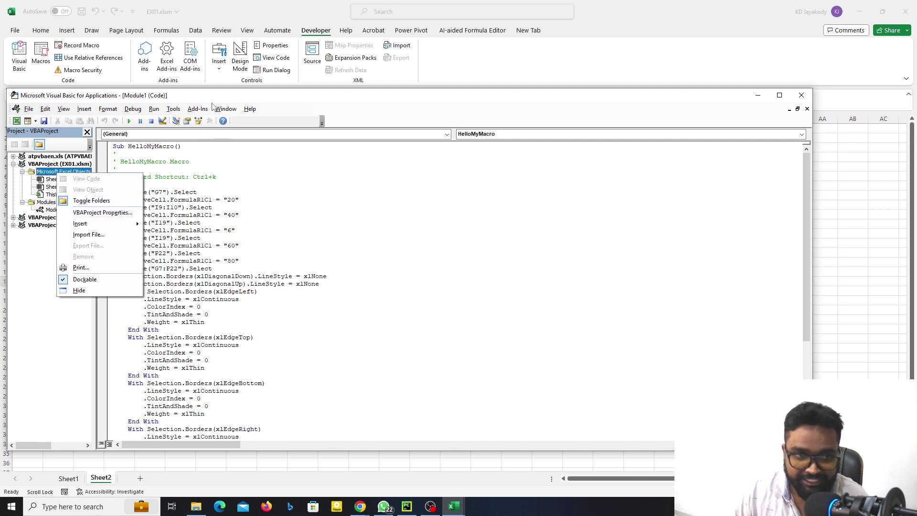
Step: In VBAProject Properties' Protection tab, tick Lock project for viewing, then enter and confirm a password
left_click(117, 214)
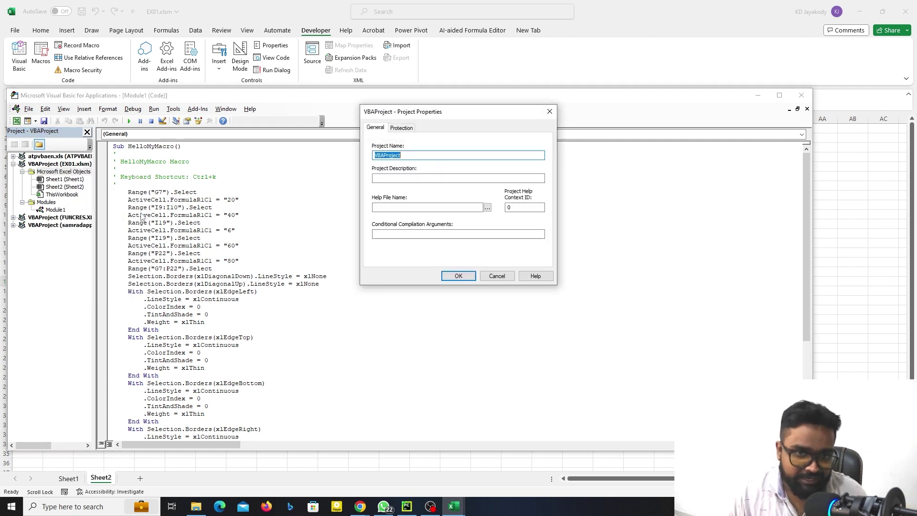
left_click(413, 133)
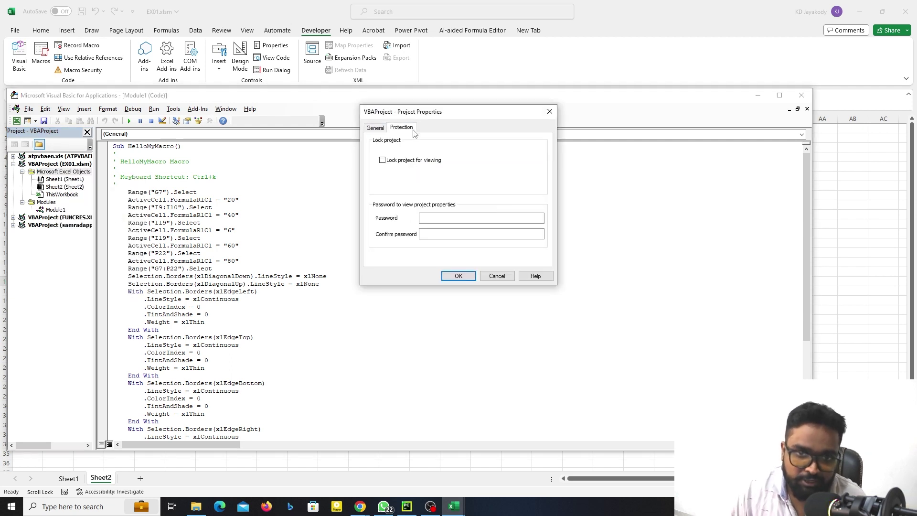
left_click(398, 163)
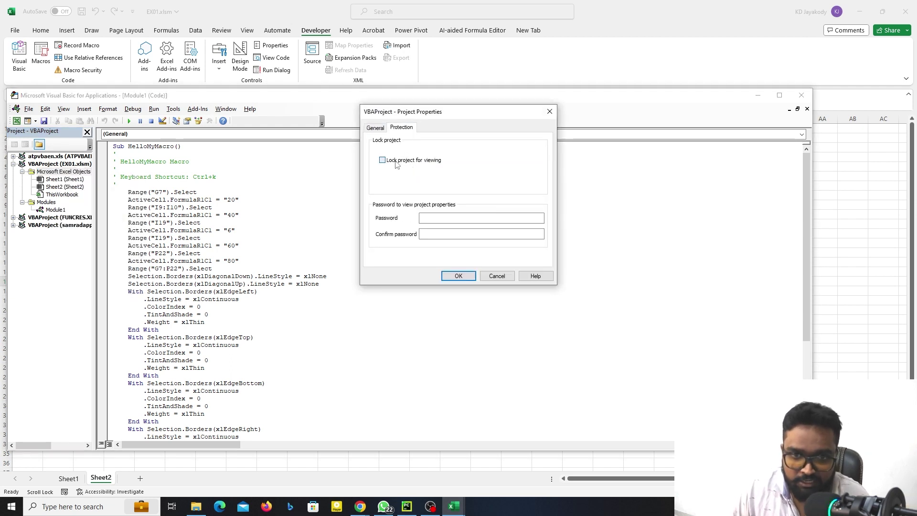
left_click(429, 217)
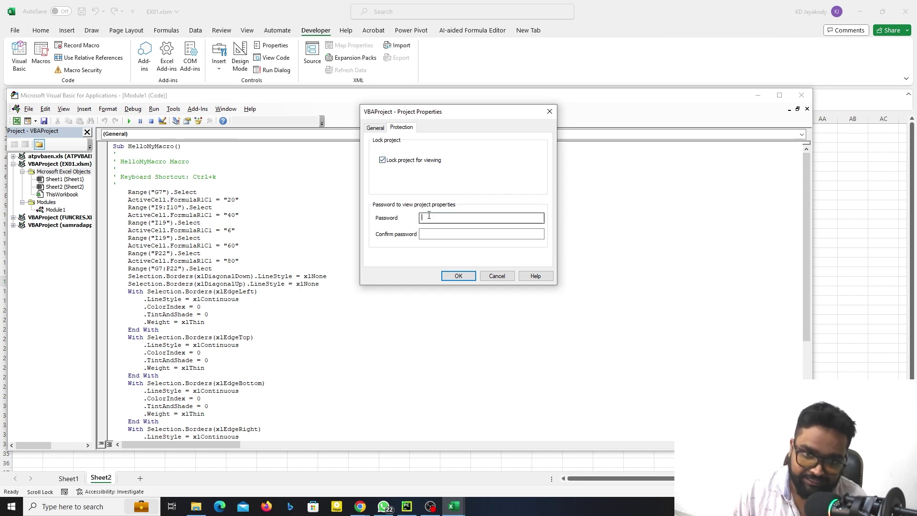
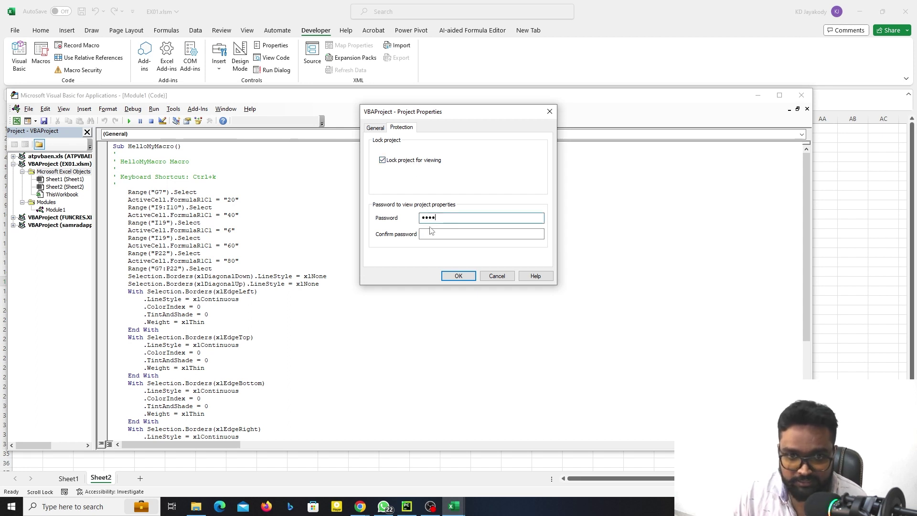
key("Tab")
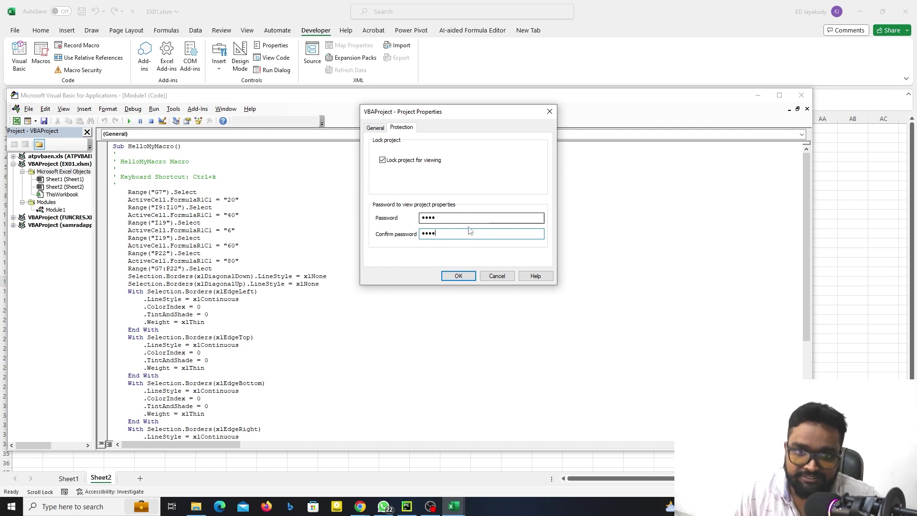
left_click(458, 276)
left_click(362, 331)
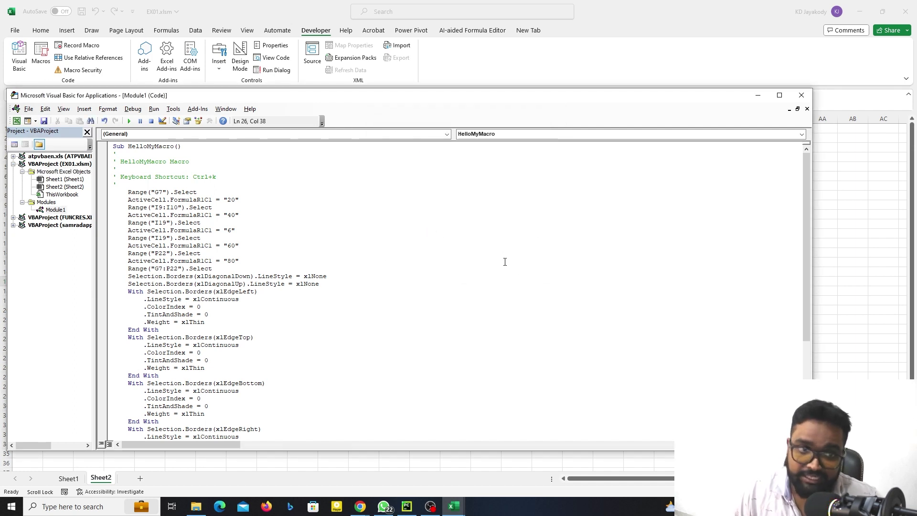
Step: Close the VBA editor and Excel saving EX01.xlsm, then reopen it from the 03 folder
left_click(801, 95)
left_click(609, 259)
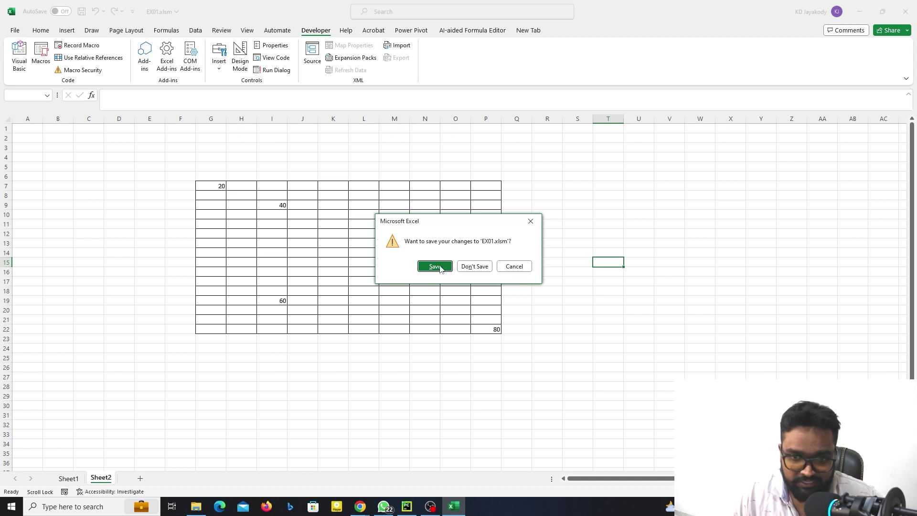
left_click(440, 266)
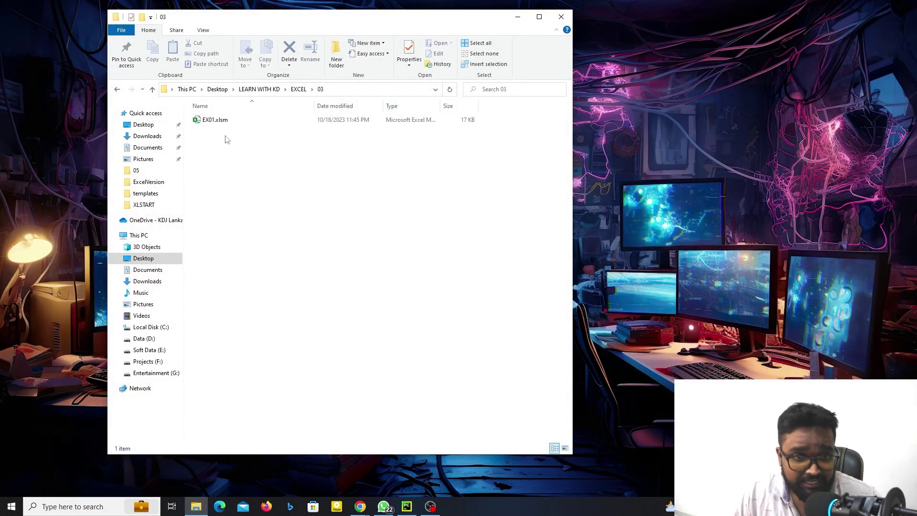
left_click(228, 122)
key("Return")
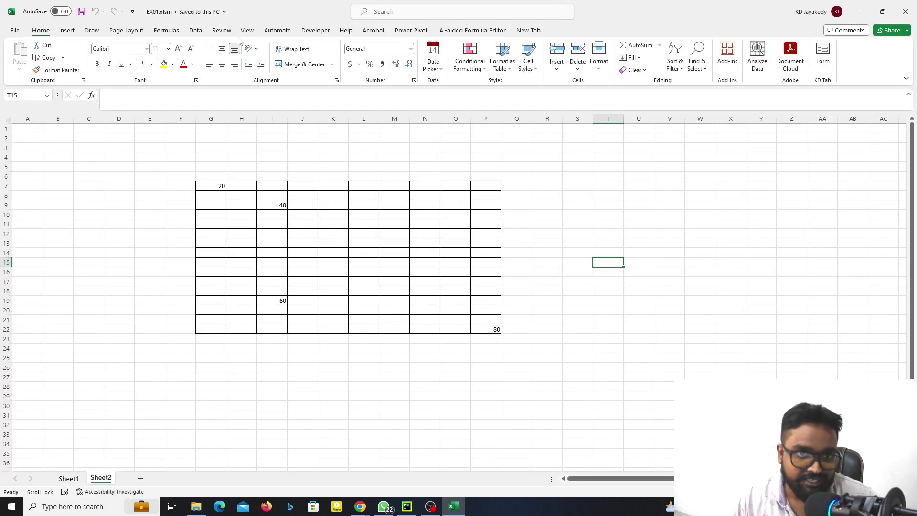
Step: Launch the Visual Basic editor from the Developer tab
left_click(319, 29)
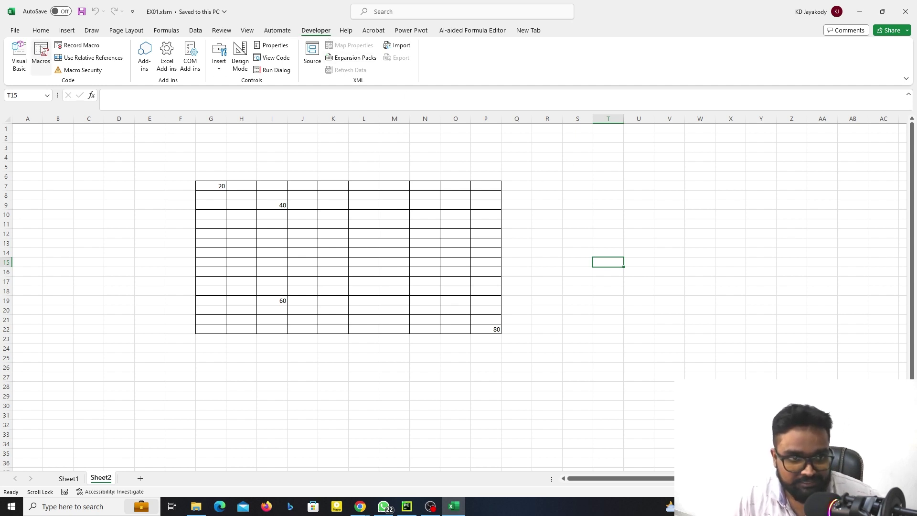
left_click(19, 56)
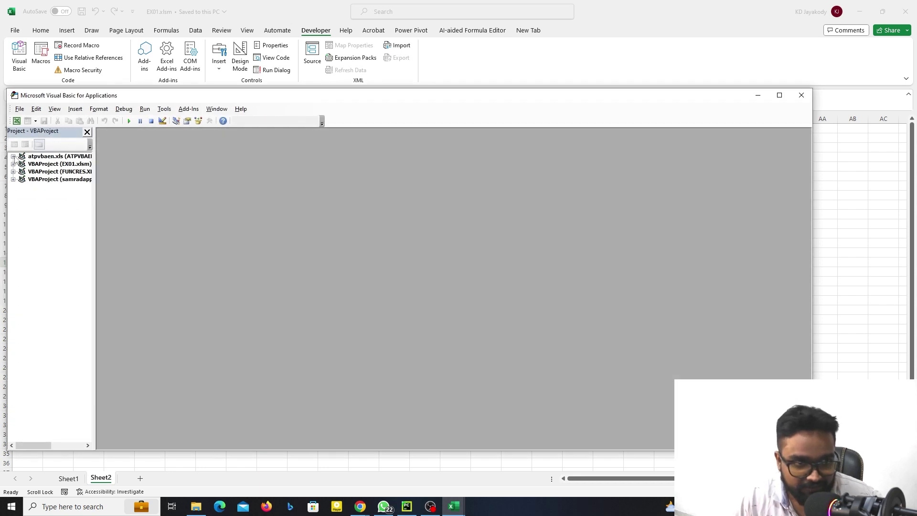
Step: Confirm expanding the project prompts for a password, cancel the prompt, and close the VBA editor
left_click(14, 156)
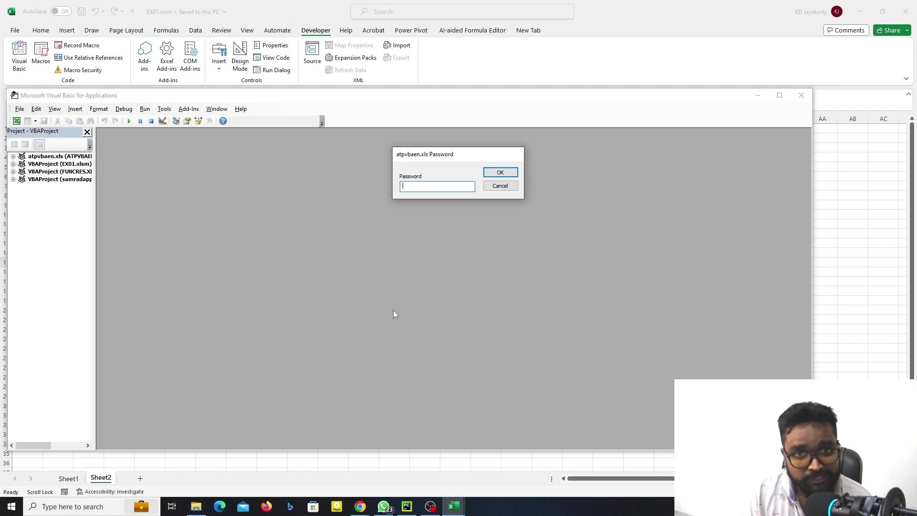
left_click(500, 186)
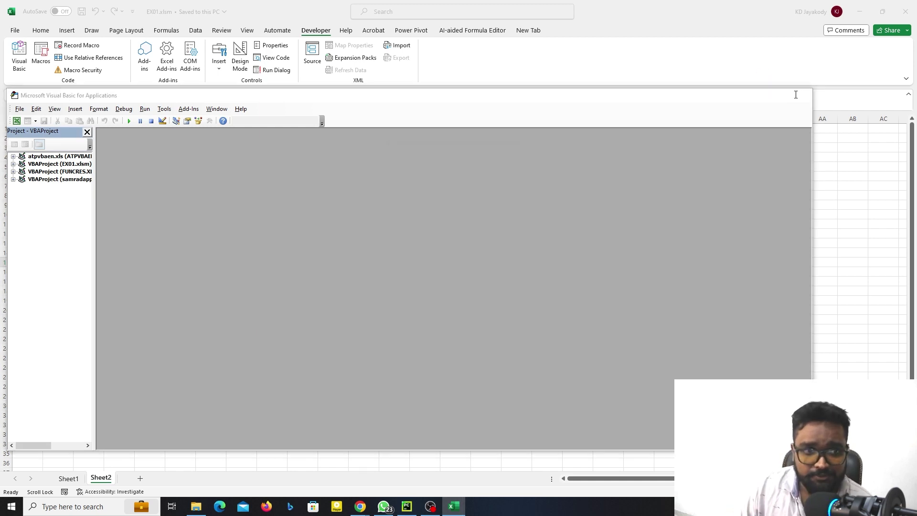
left_click(797, 96)
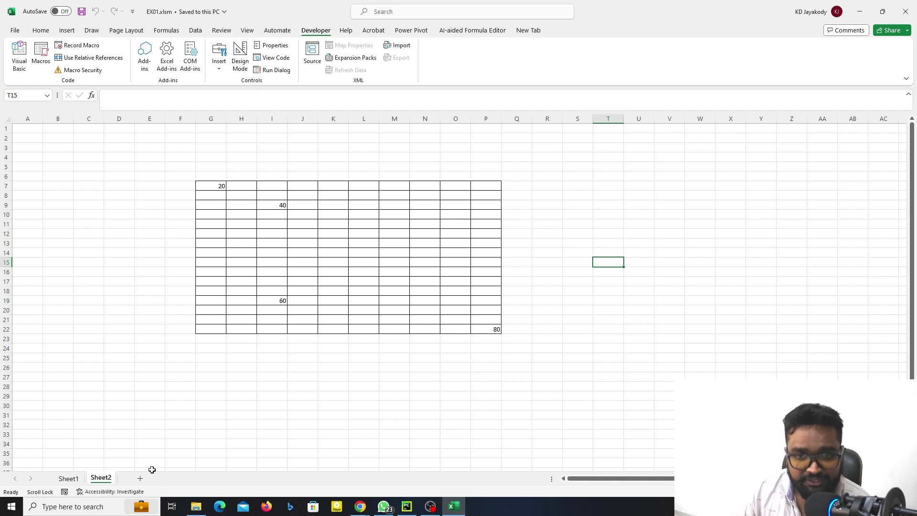